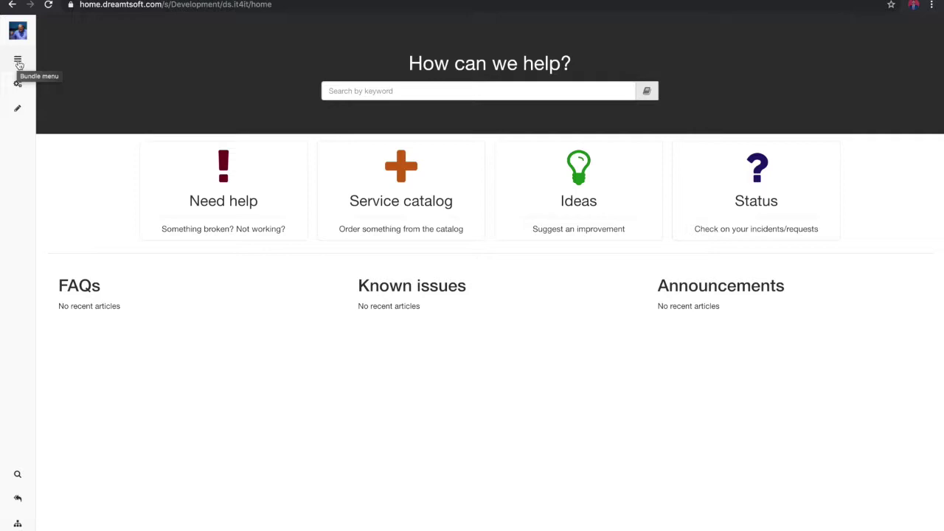
# Open the end user's record from the IT user administration and review the email address of their My Email notification device.
pyautogui.click(18, 64)
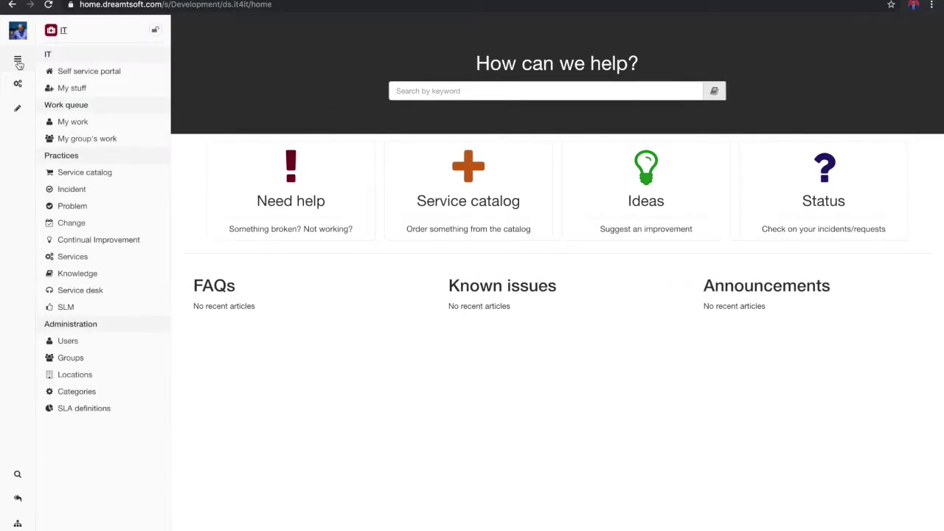
pyautogui.click(74, 343)
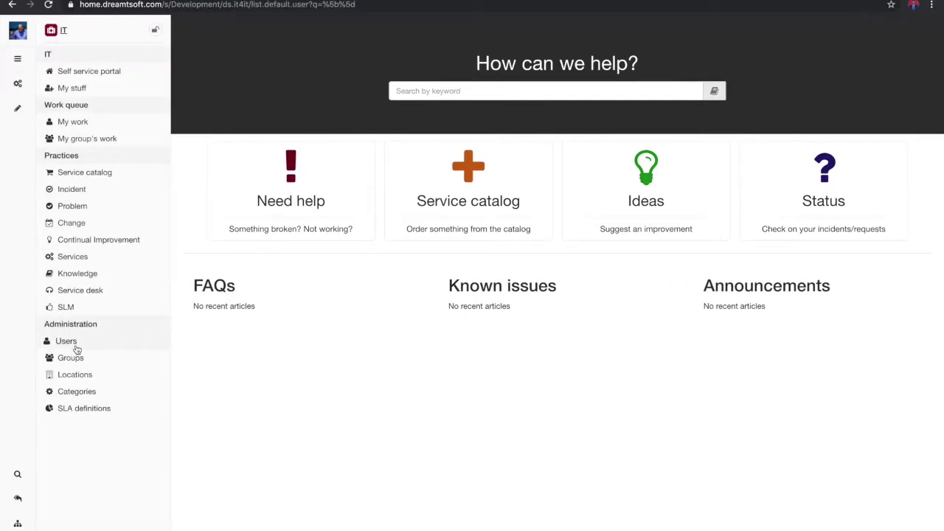
pyautogui.click(209, 101)
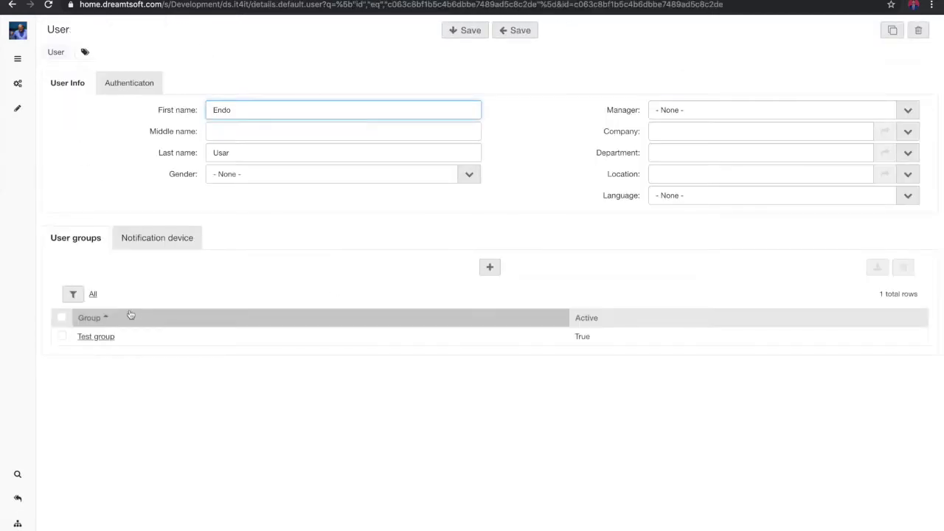
pyautogui.click(154, 239)
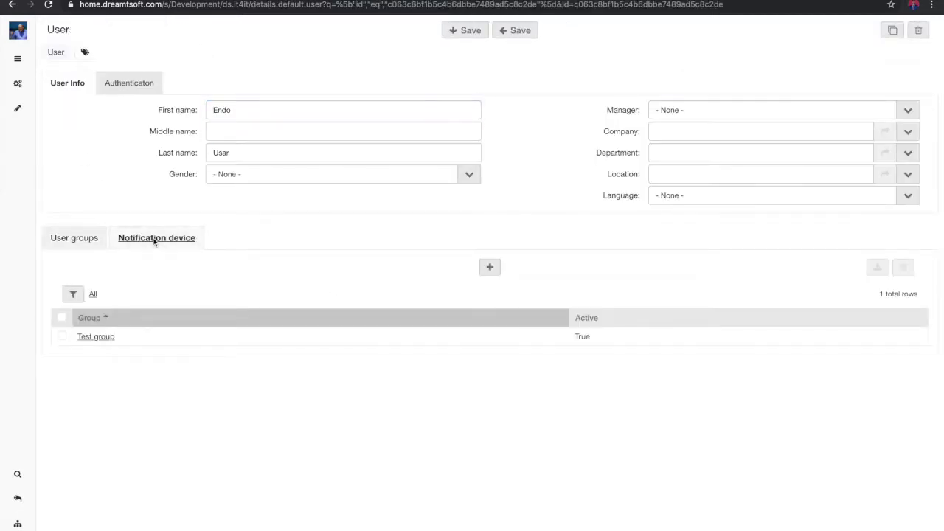
pyautogui.click(95, 337)
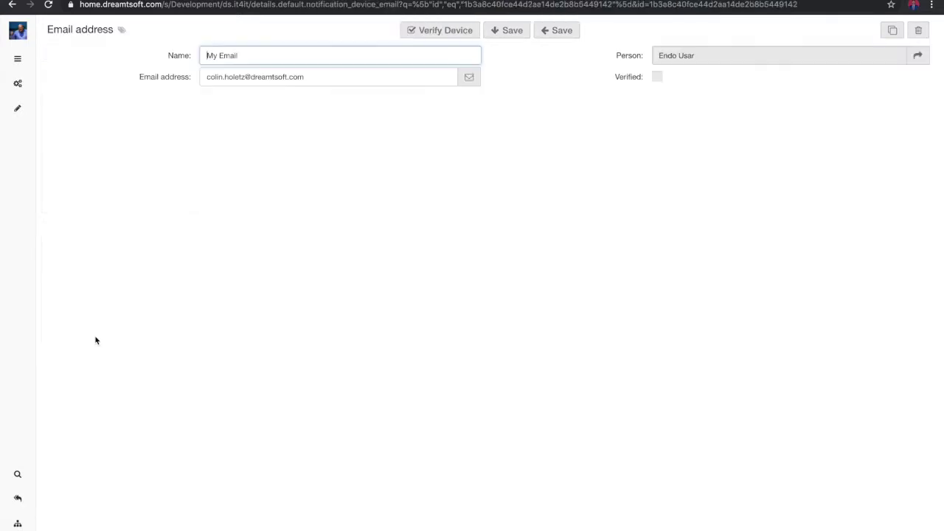
pyautogui.moveTo(327, 79); pyautogui.dragTo(255, 70)
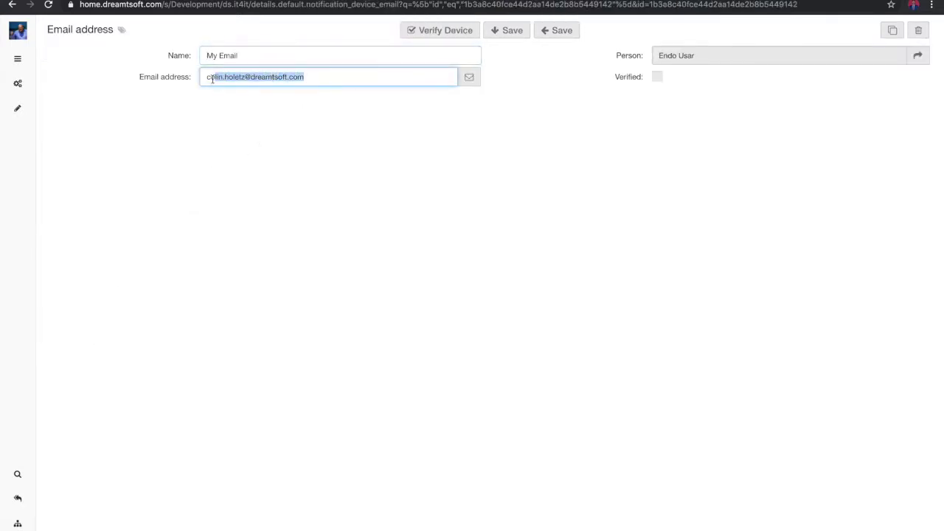
pyautogui.click(263, 110)
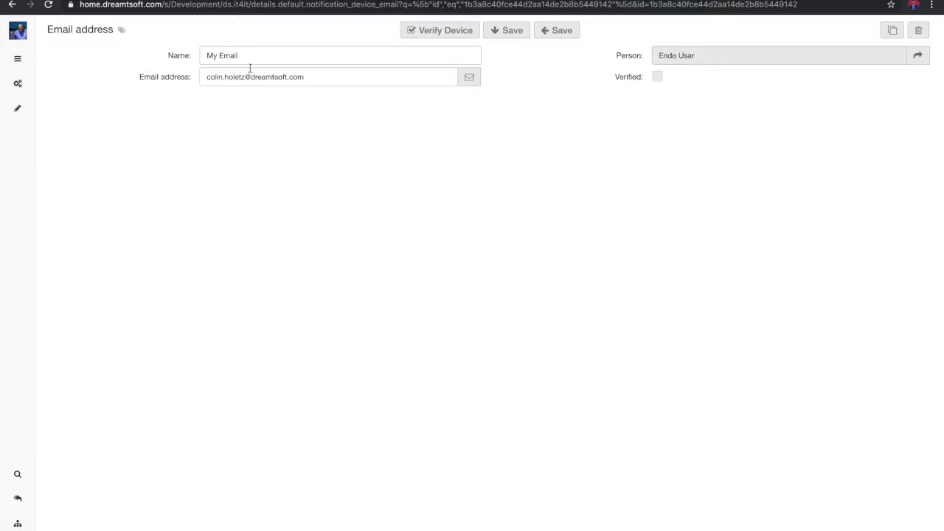
# Open the Dreamtsoft (noreply) email account in the System bundle and review its sending and receiving settings.
pyautogui.click(18, 58)
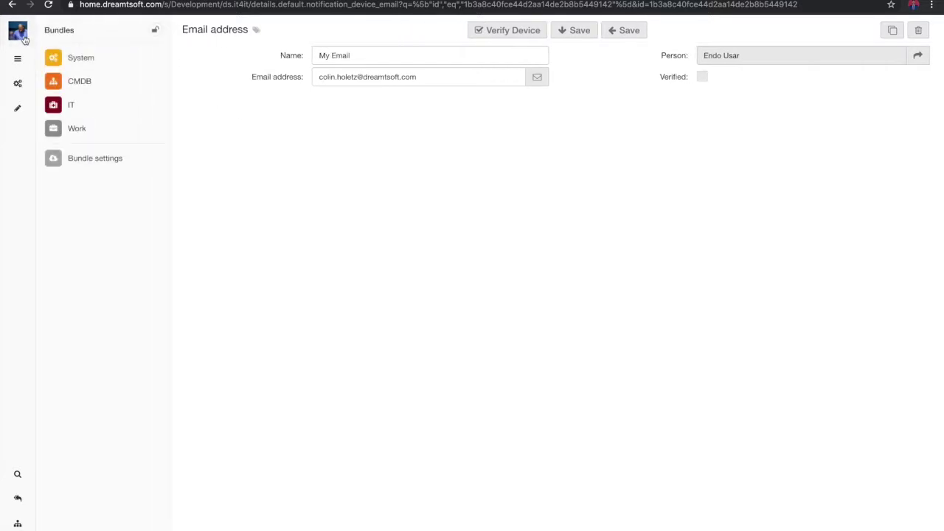
pyautogui.click(87, 64)
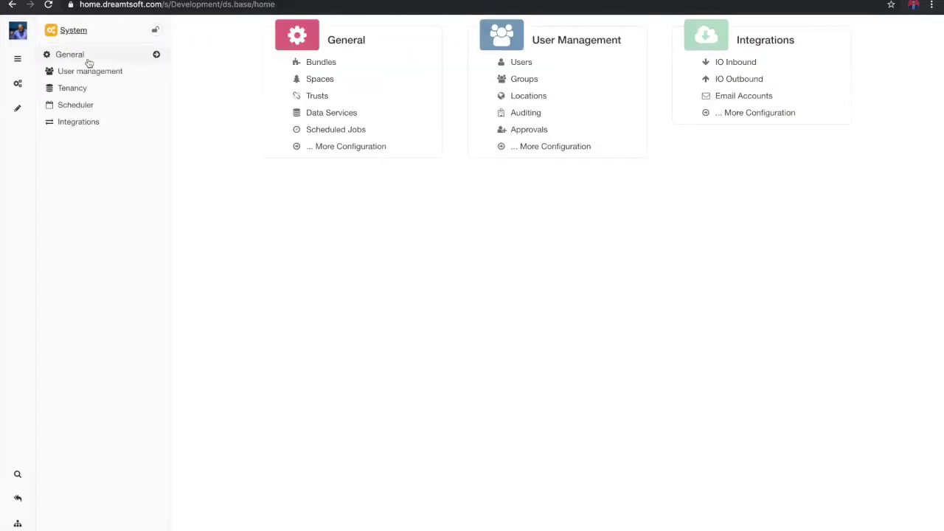
pyautogui.click(729, 97)
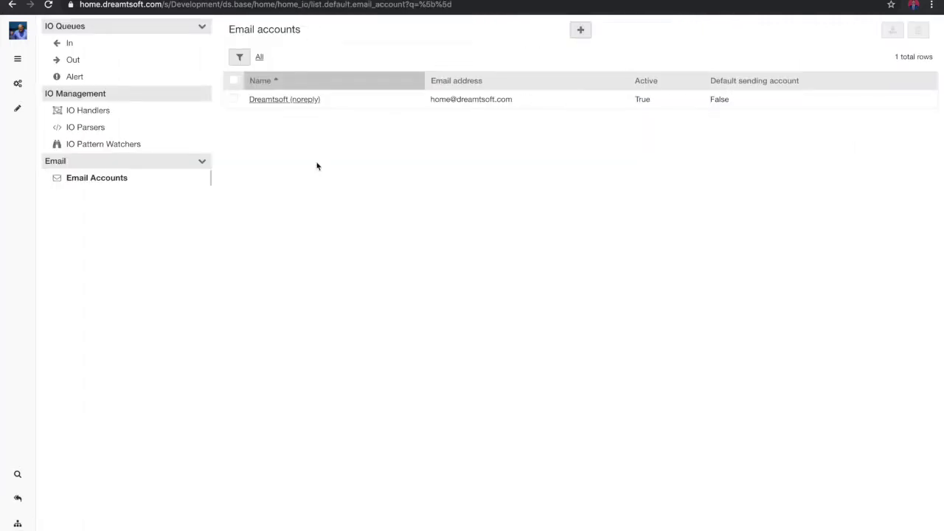
pyautogui.click(274, 100)
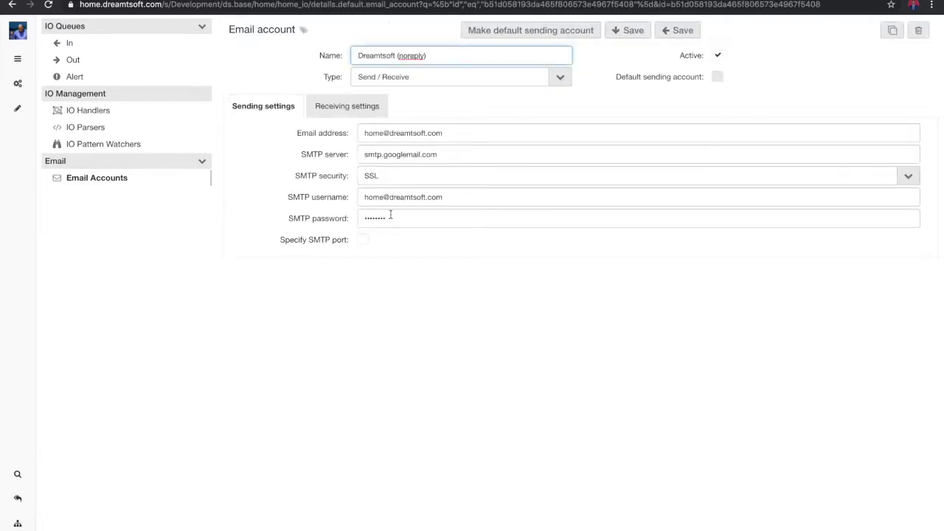
pyautogui.click(338, 109)
pyautogui.click(273, 111)
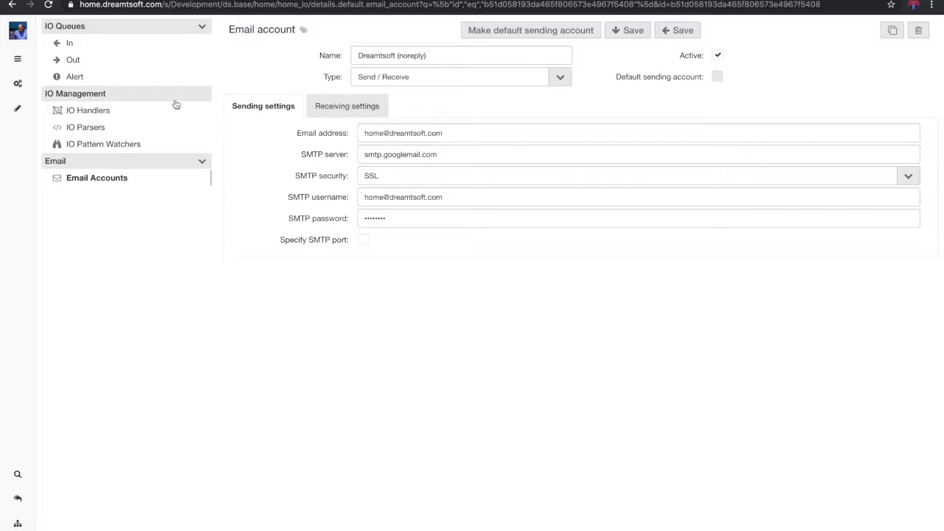
# Switch to the IT bundle and open the Incident Created-end user email template from its miscellaneous configuration.
pyautogui.click(18, 61)
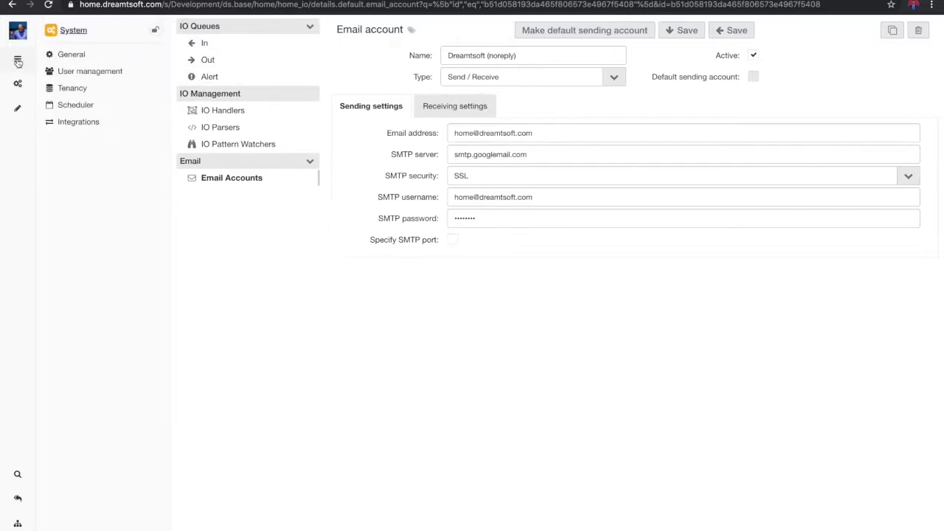
pyautogui.click(18, 60)
pyautogui.click(70, 107)
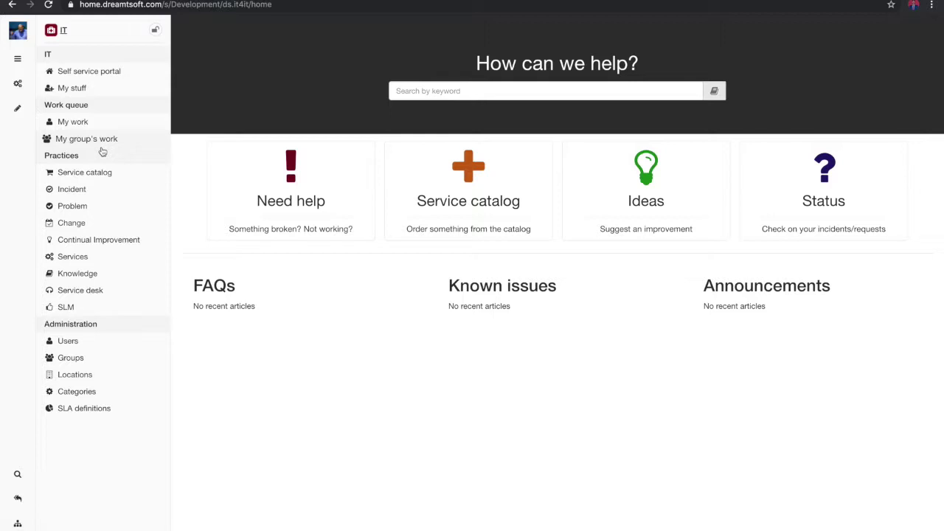
pyautogui.click(19, 86)
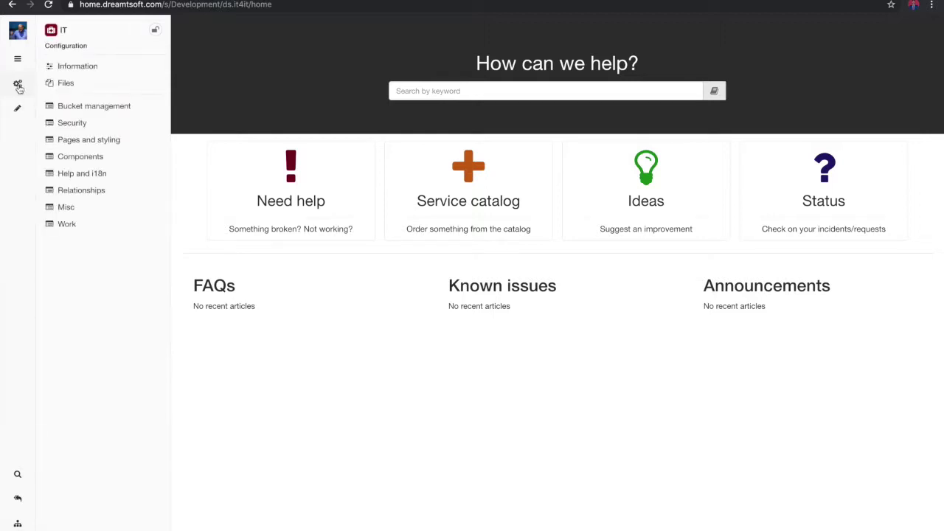
pyautogui.click(78, 210)
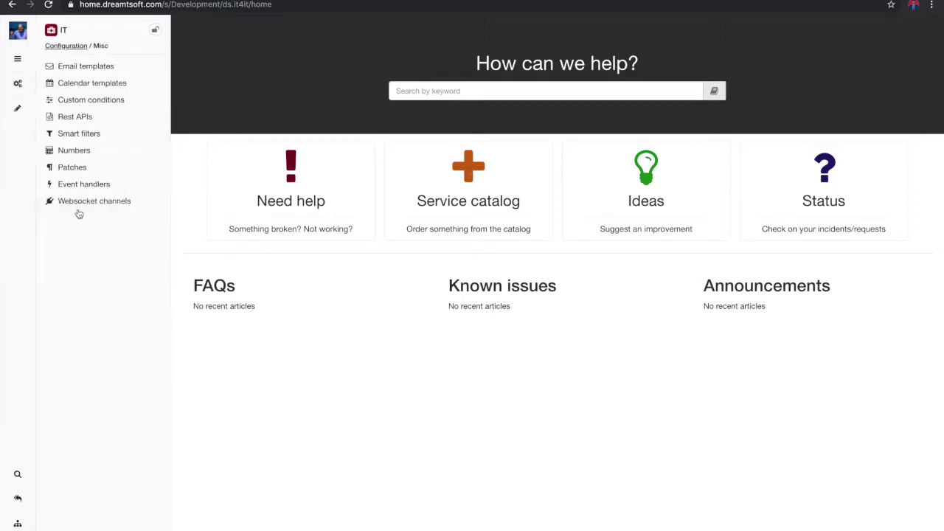
pyautogui.click(76, 71)
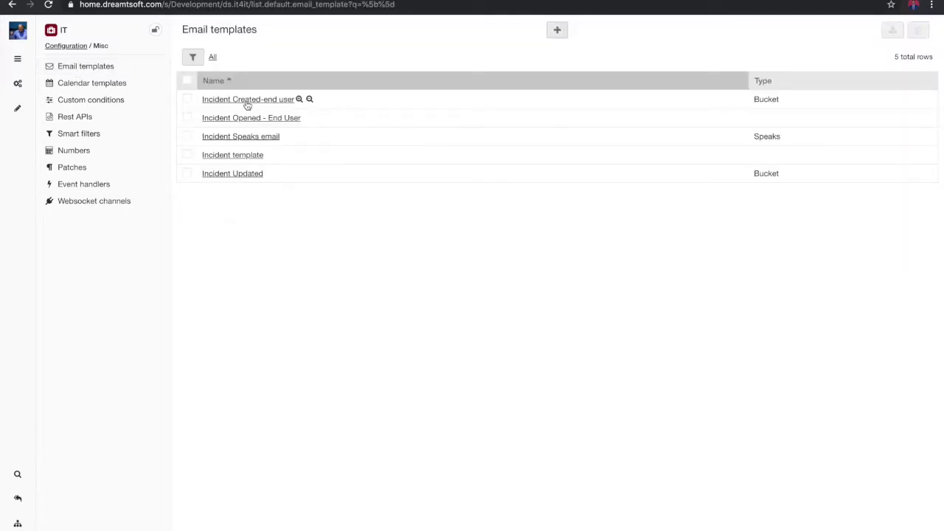
pyautogui.click(247, 100)
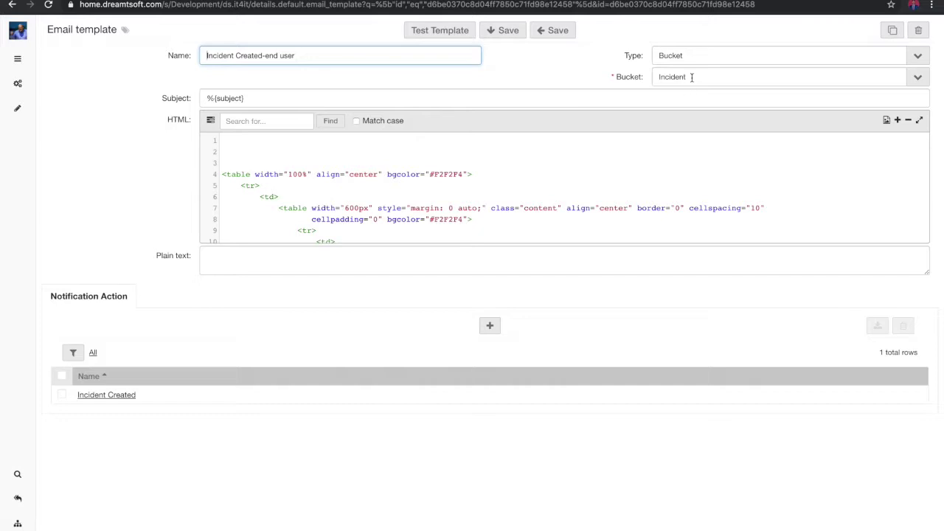
# Examine the template's HTML down to the heading line that uses the %{record.number} variable.
pyautogui.scroll(-5, 581, 209)
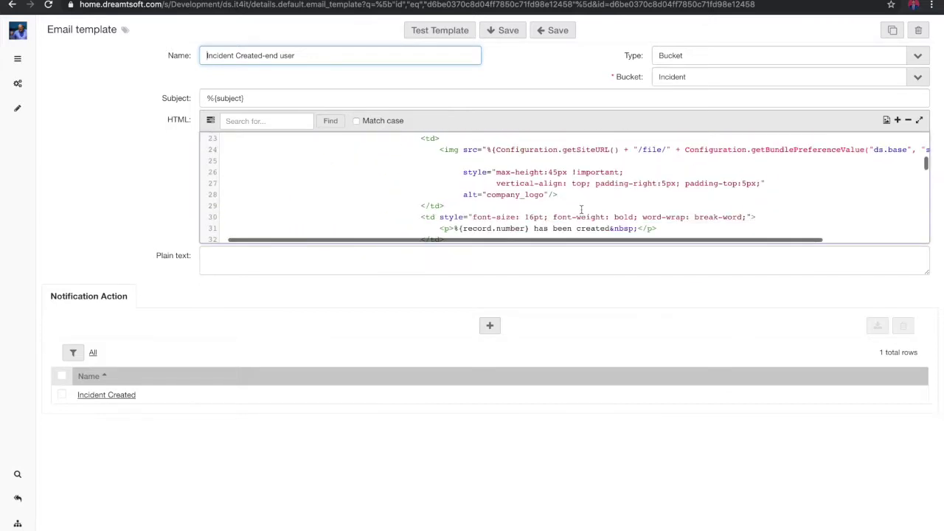
pyautogui.scroll(-3, 582, 209)
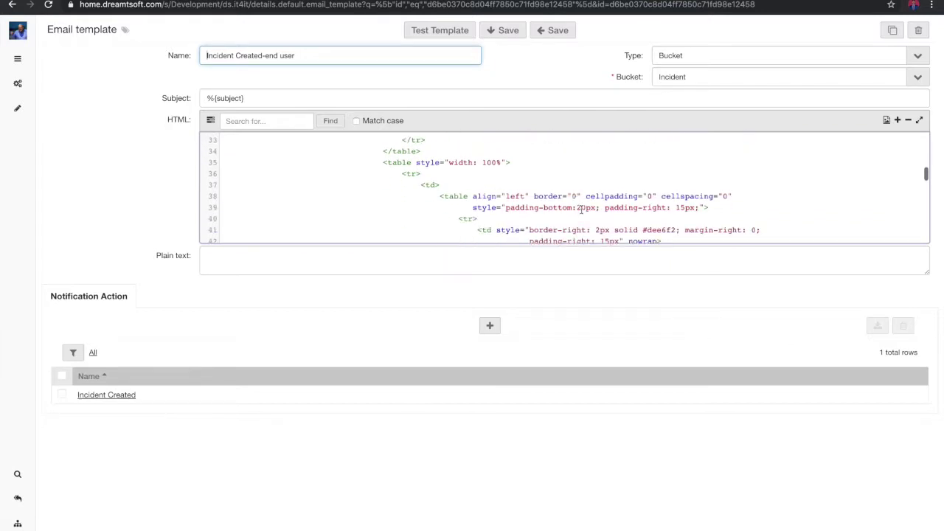
pyautogui.scroll(3, 581, 210)
pyautogui.scroll(-2, 581, 210)
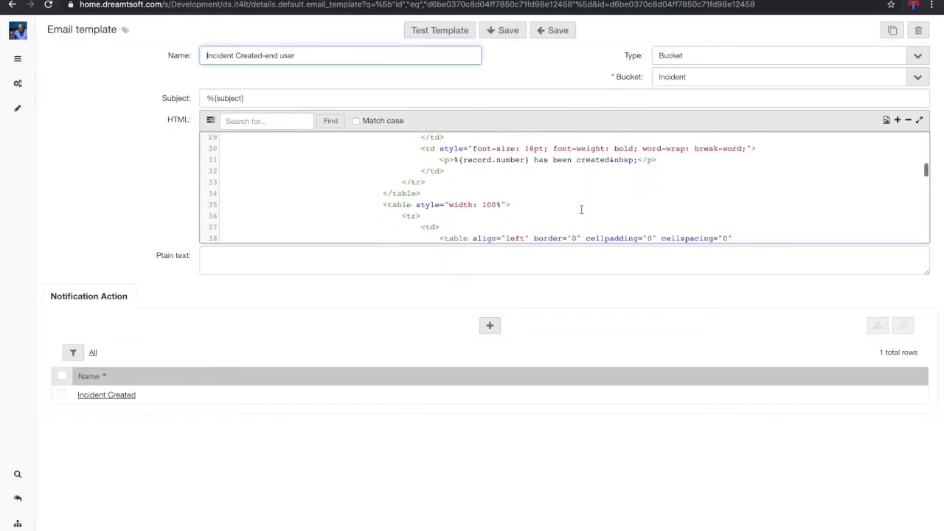
pyautogui.scroll(-1, 581, 210)
pyautogui.scroll(2, 554, 211)
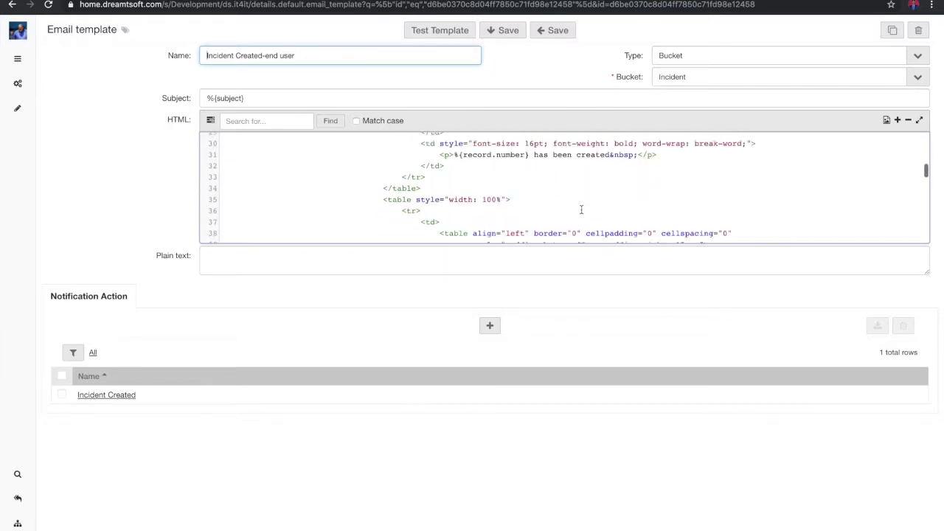
pyautogui.moveTo(462, 163); pyautogui.dragTo(492, 165)
pyautogui.click(495, 181)
# Examine the incident number link and the rest of the template's HTML through the closing footer markup.
pyautogui.scroll(-5, 527, 180)
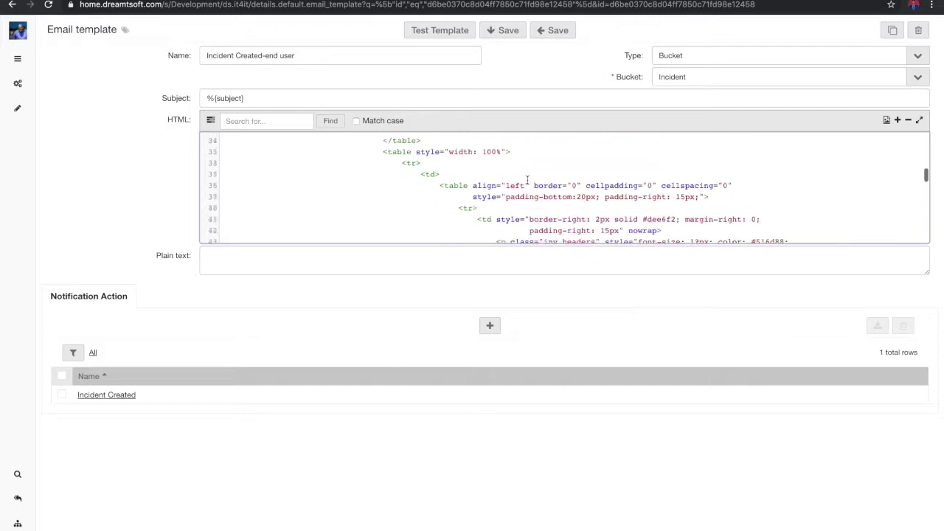
pyautogui.scroll(-1, 527, 180)
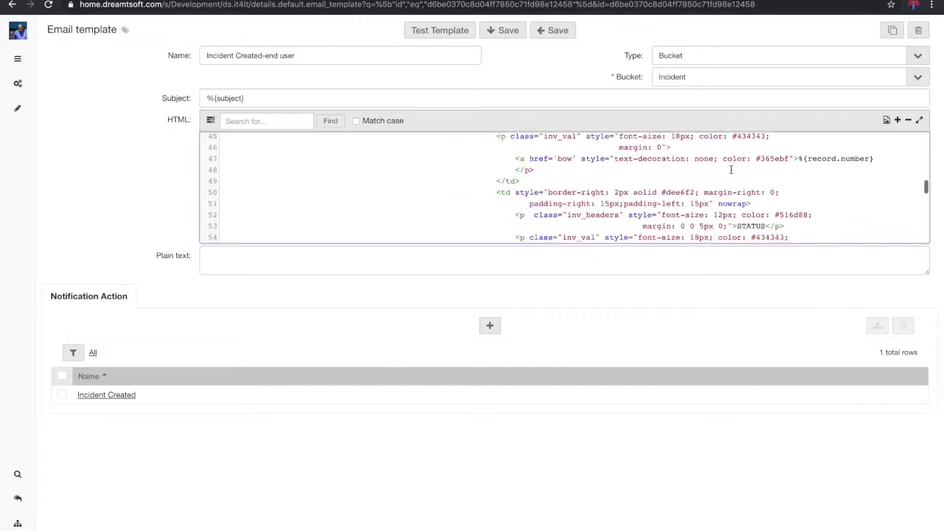
pyautogui.moveTo(794, 160); pyautogui.dragTo(855, 160)
pyautogui.click(761, 212)
pyautogui.scroll(-3, 404, 194)
pyautogui.hscroll(3, 405, 194)
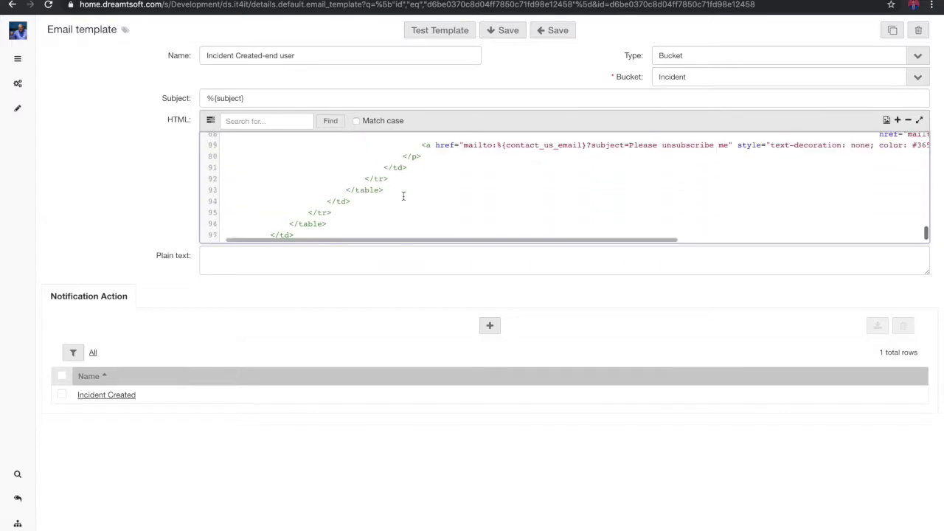
pyautogui.scroll(3, 405, 194)
pyautogui.scroll(15, 404, 195)
pyautogui.scroll(-10, 403, 196)
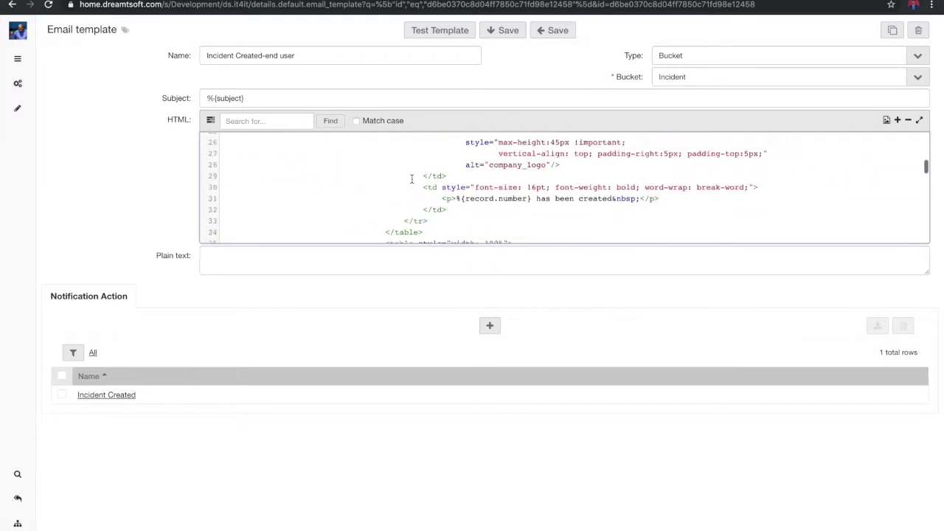
pyautogui.scroll(3, 412, 179)
pyautogui.scroll(3, 412, 179)
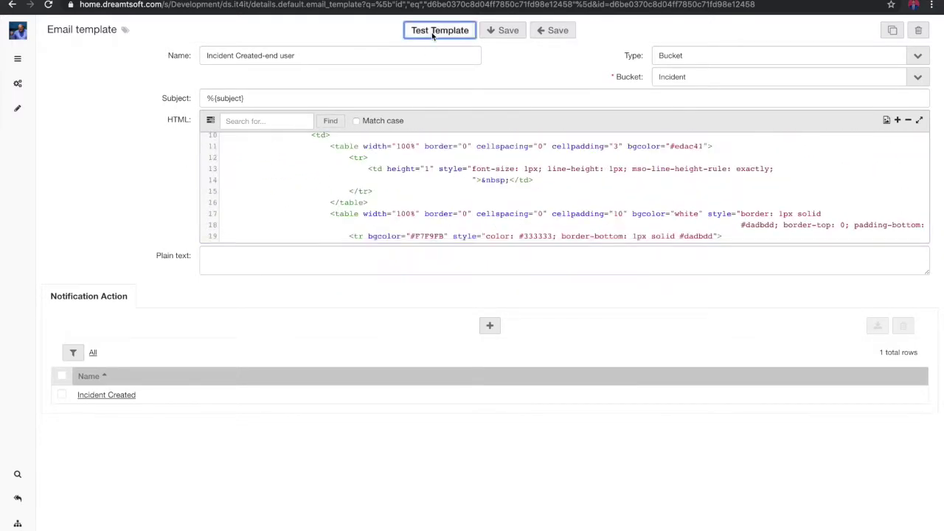
# Test the email template against incident record INC00000001 and close the preview without sending a test email.
pyautogui.click(432, 32)
pyautogui.click(461, 62)
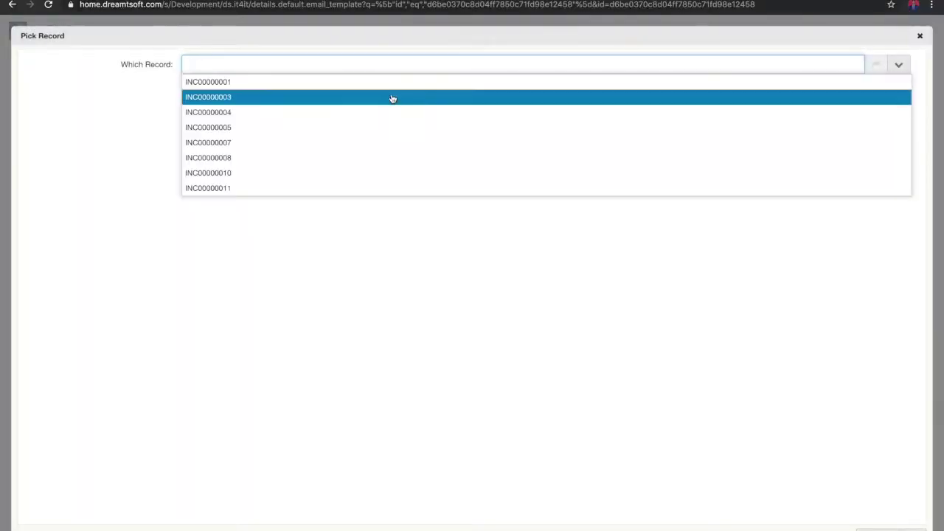
pyautogui.click(399, 94)
pyautogui.click(891, 528)
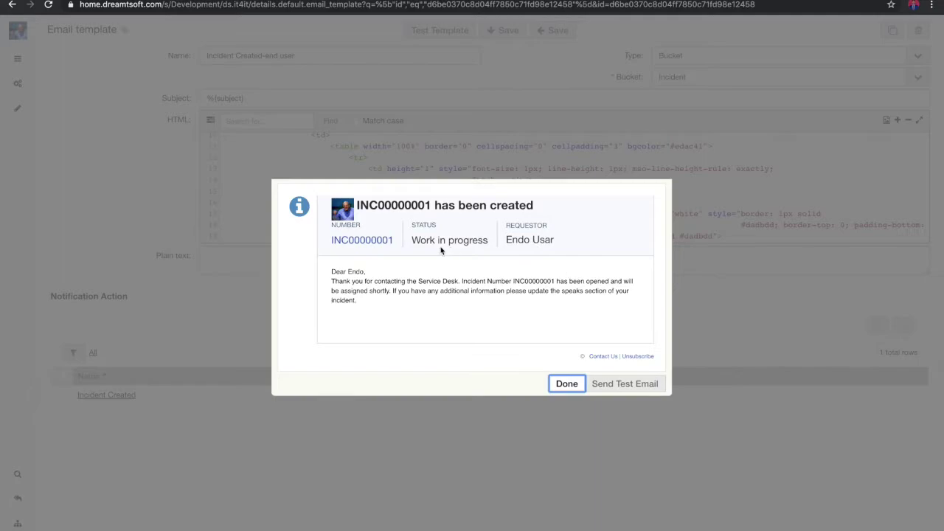
pyautogui.click(561, 384)
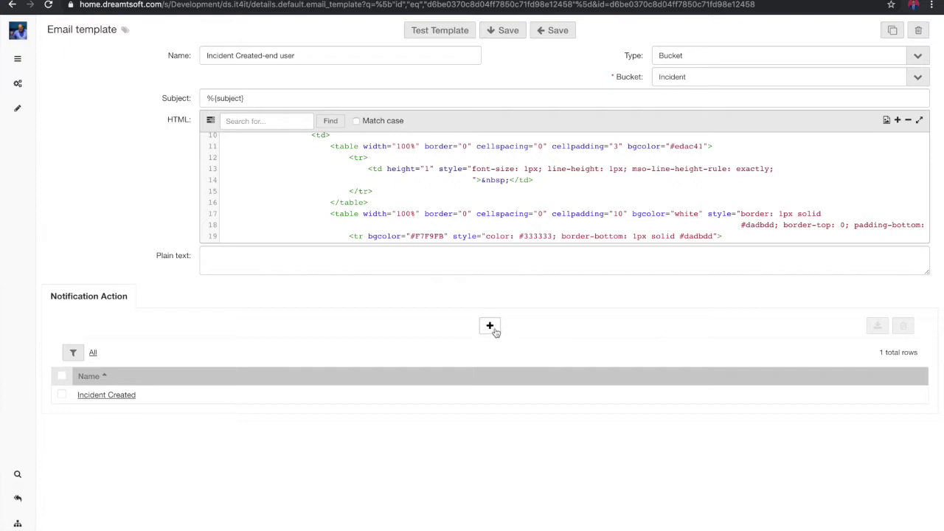
# Open the Incident Created notification action and review its trigger, slot and group recipients, and condition settings, leaving group sending off.
pyautogui.click(121, 398)
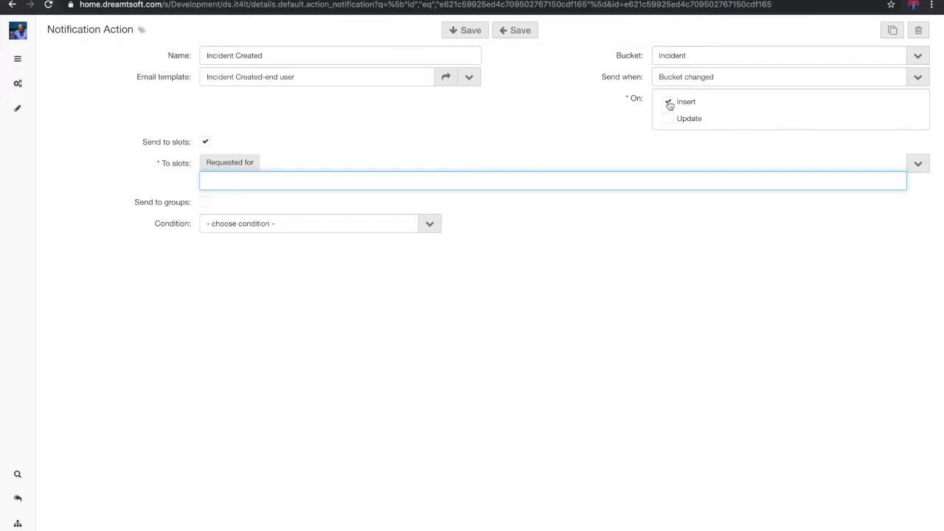
pyautogui.moveTo(211, 169)
pyautogui.click(259, 223)
pyautogui.click(279, 223)
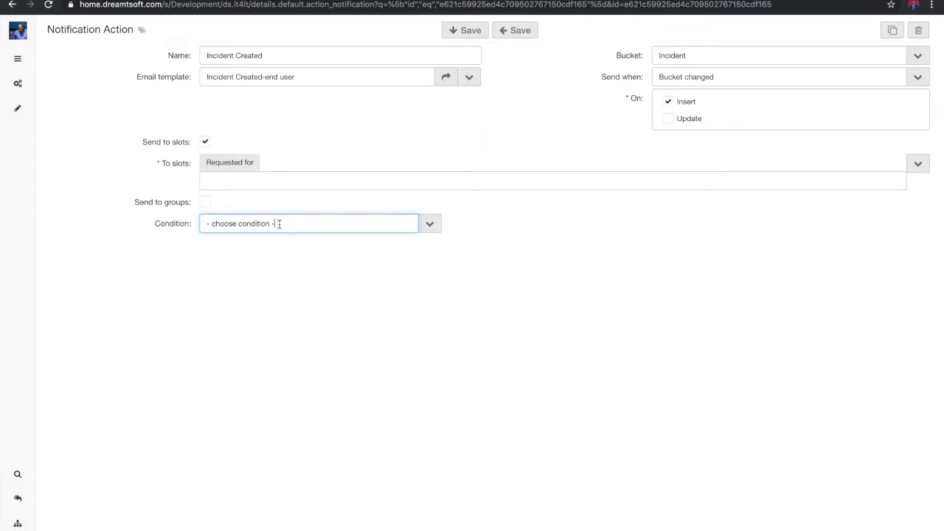
pyautogui.click(206, 203)
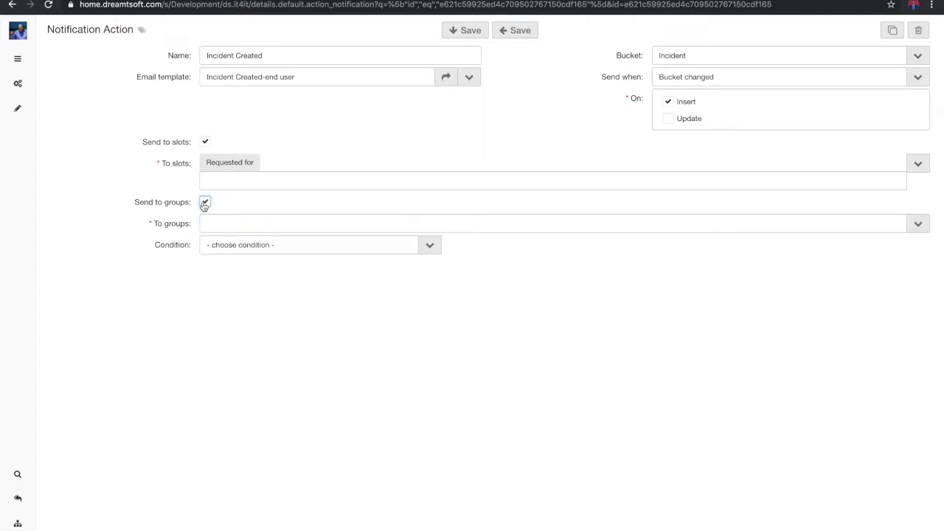
pyautogui.click(205, 203)
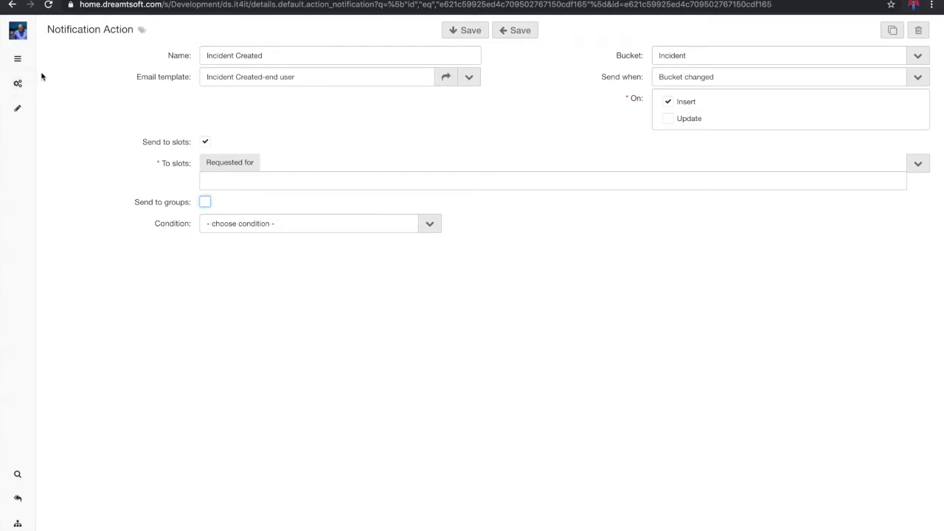
# Go to the IT bundle's home page and start impersonating the end user.
pyautogui.click(20, 64)
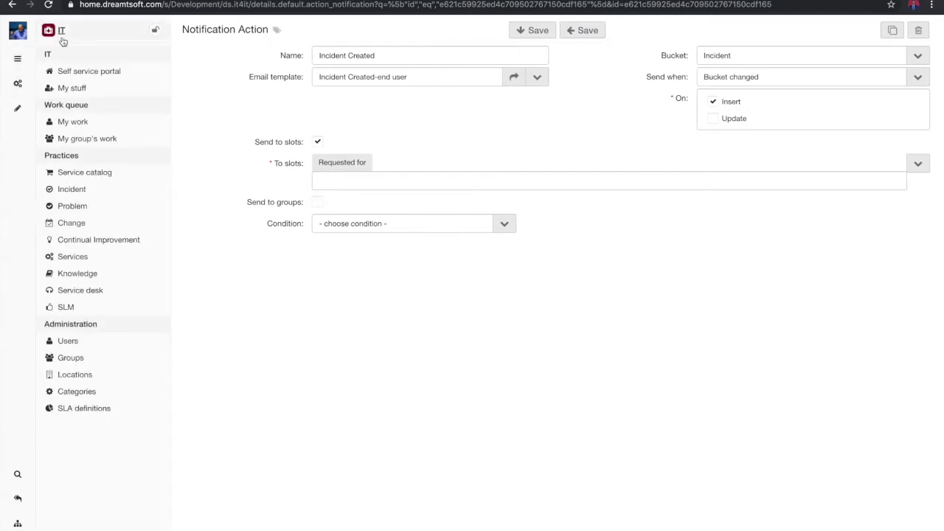
pyautogui.click(62, 36)
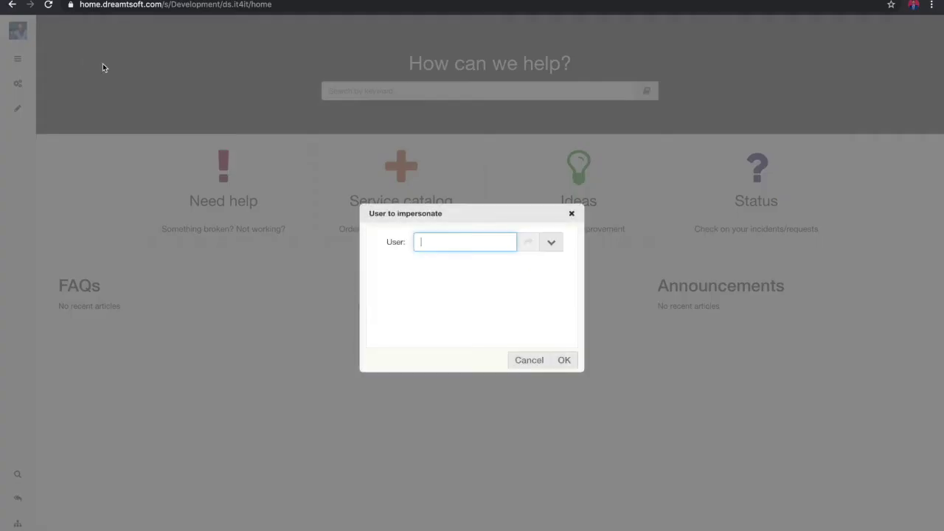
pyautogui.write('n')
pyautogui.press('Return')
pyautogui.click(565, 359)
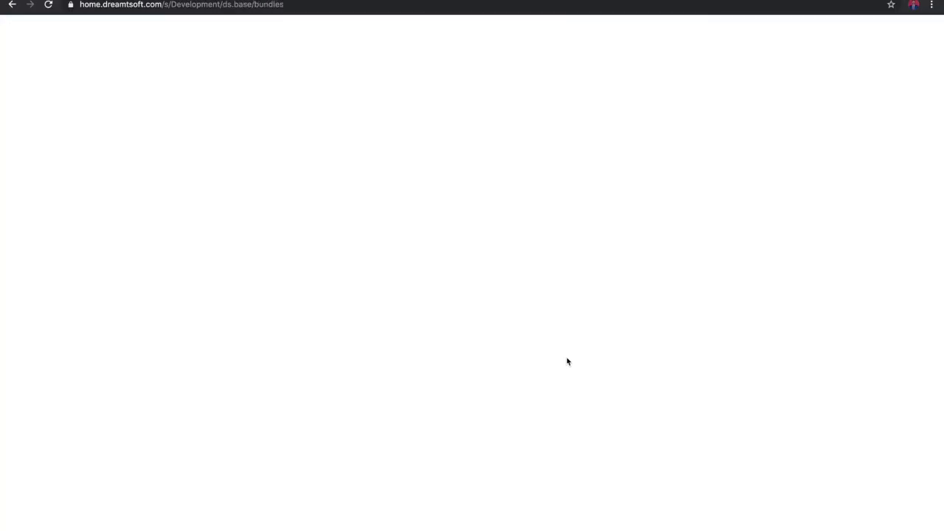
# Open a help ticket in the IT self-service portal with "My email is broken" as both title and description.
pyautogui.click(480, 89)
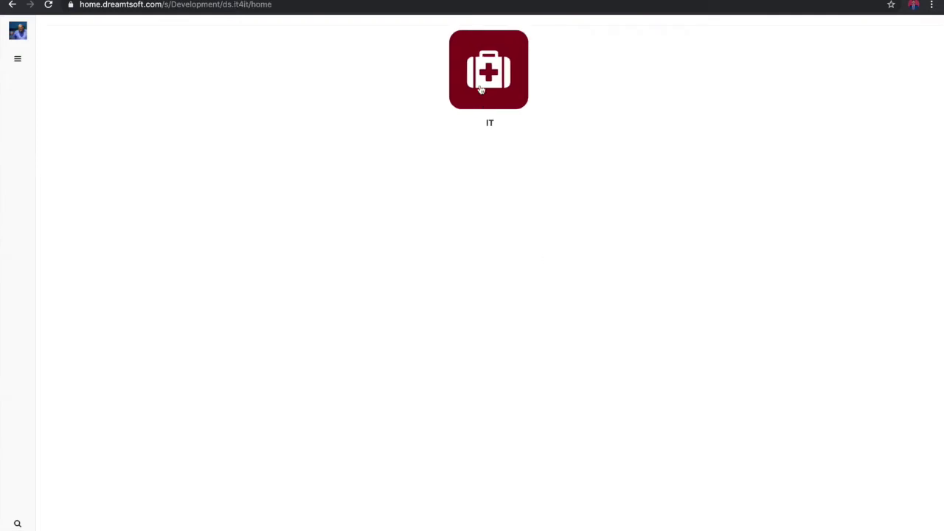
pyautogui.click(232, 190)
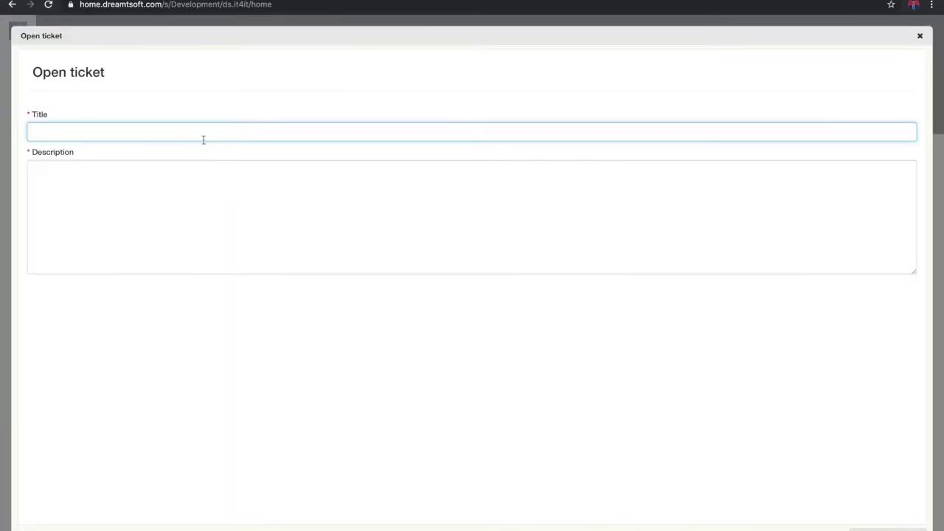
pyautogui.write('My email is broken')
pyautogui.moveTo(111, 128); pyautogui.dragTo(19, 131)
pyautogui.hotkey('ctrl', 'c')
pyautogui.click(44, 195)
pyautogui.hotkey('ctrl', 'v')
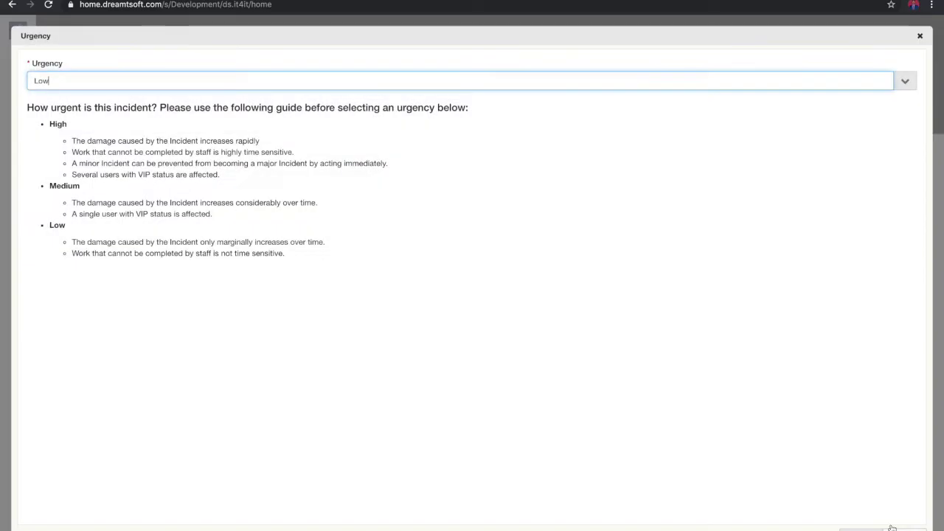
# Set the ticket's urgency to Medium and submit it.
pyautogui.click(445, 81)
pyautogui.click(395, 114)
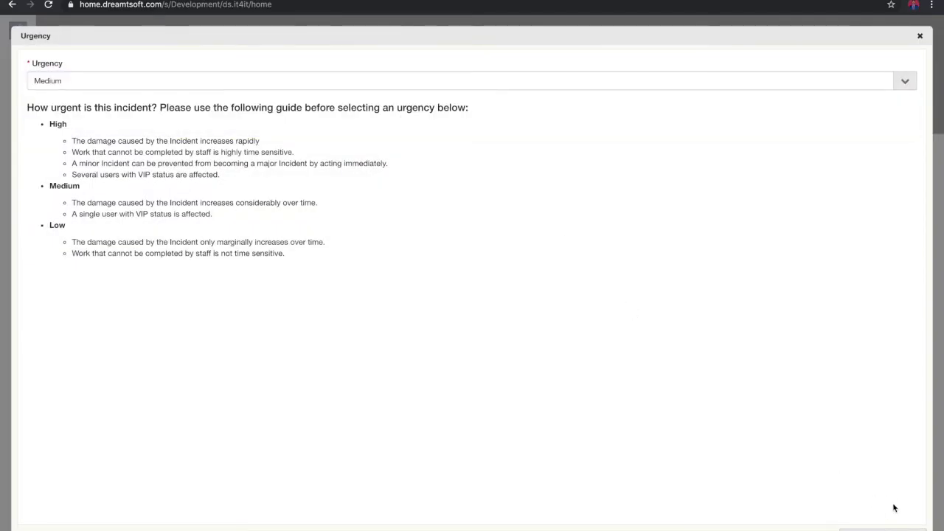
pyautogui.click(862, 529)
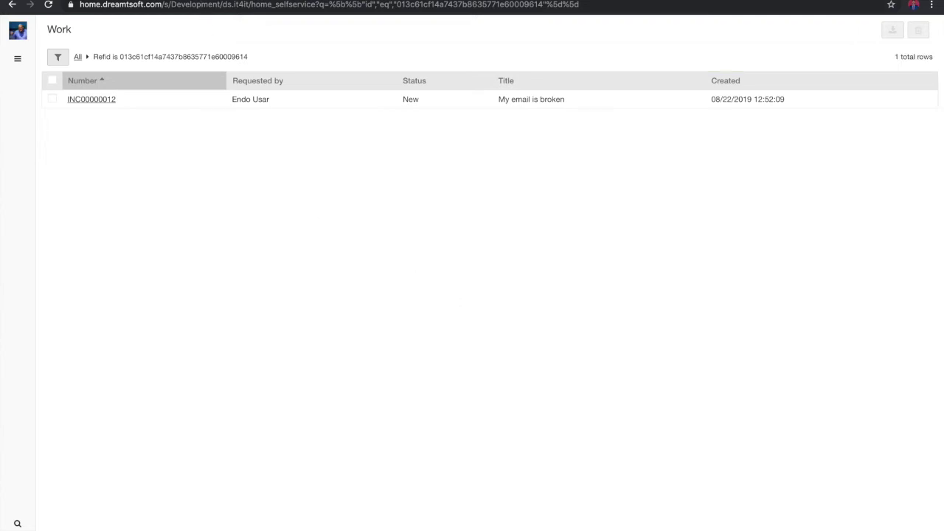
# Switch to the Gmail inbox, read the notification email for incident INC00000012, and return to the inbox.
pyautogui.hotkey('ctrl', 'Tab')
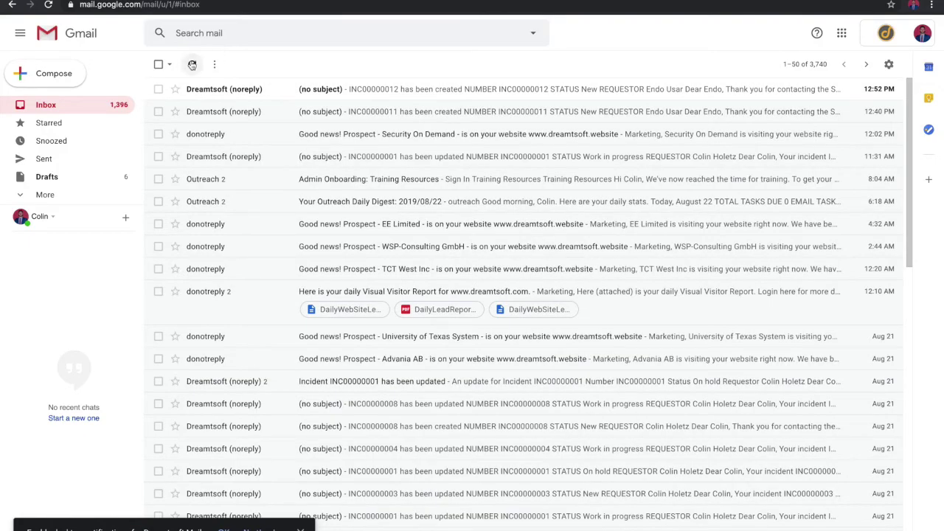
pyautogui.click(222, 89)
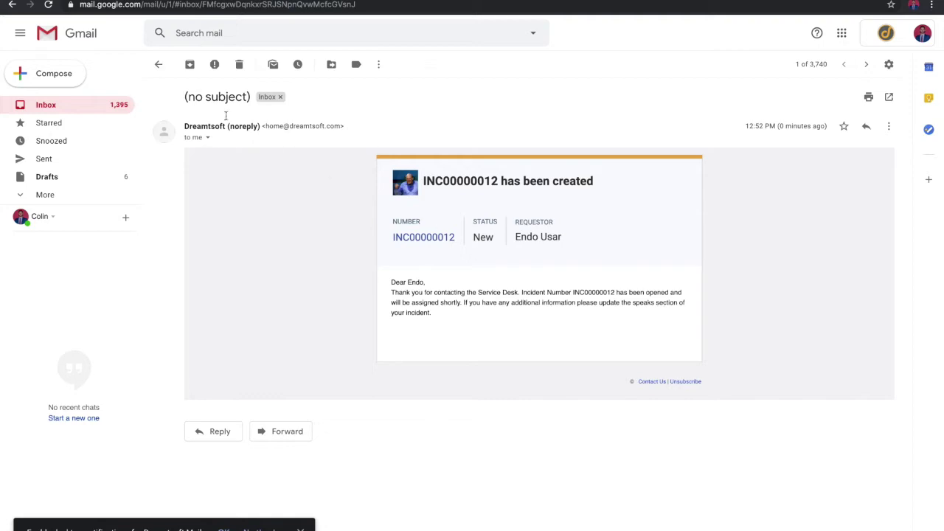
pyautogui.click(66, 104)
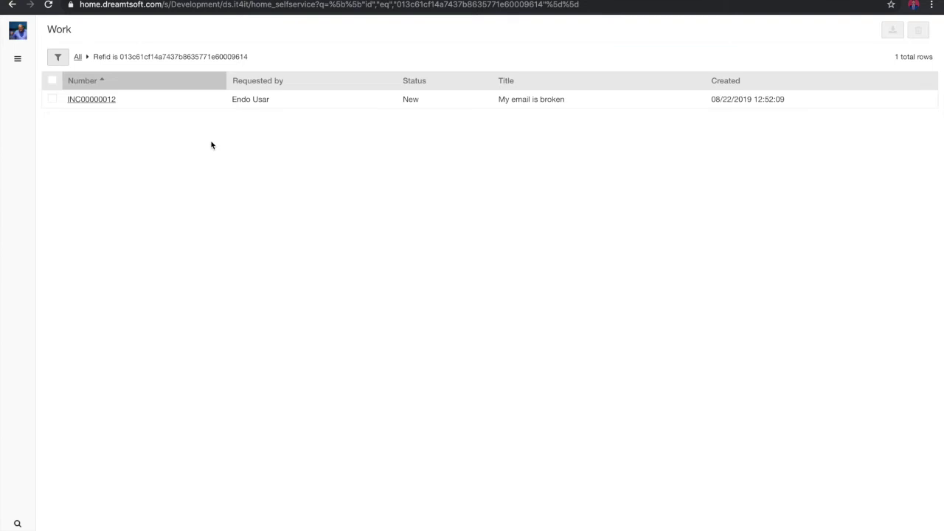
# Switch back to Dreamtsoft and stop impersonating the end user.
pyautogui.click(18, 36)
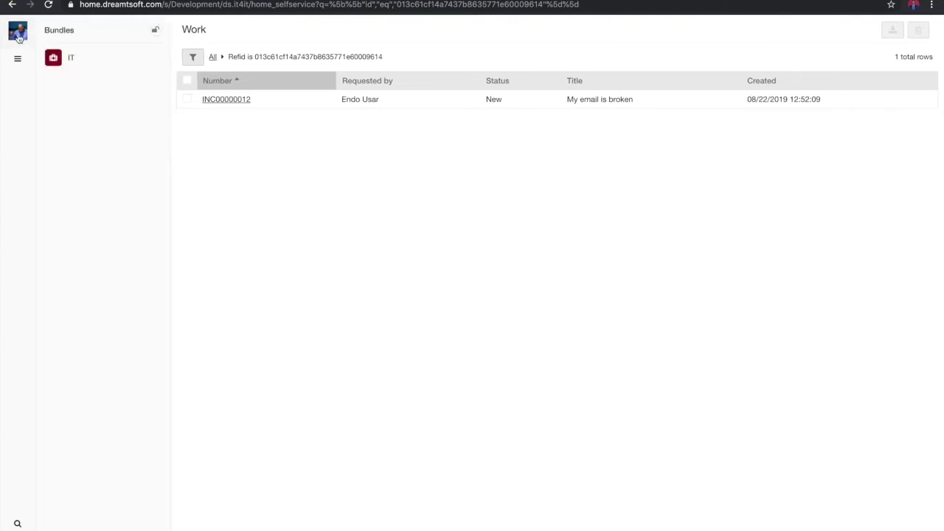
pyautogui.click(49, 71)
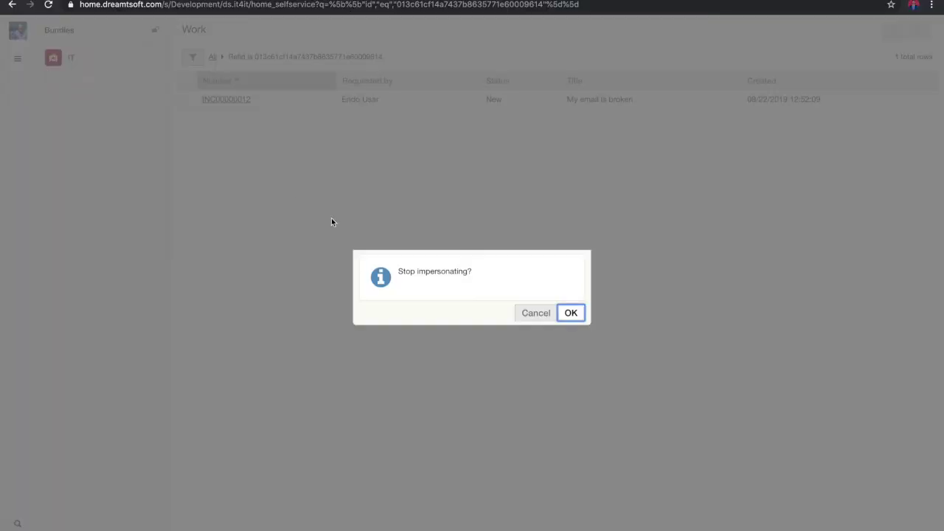
pyautogui.click(570, 315)
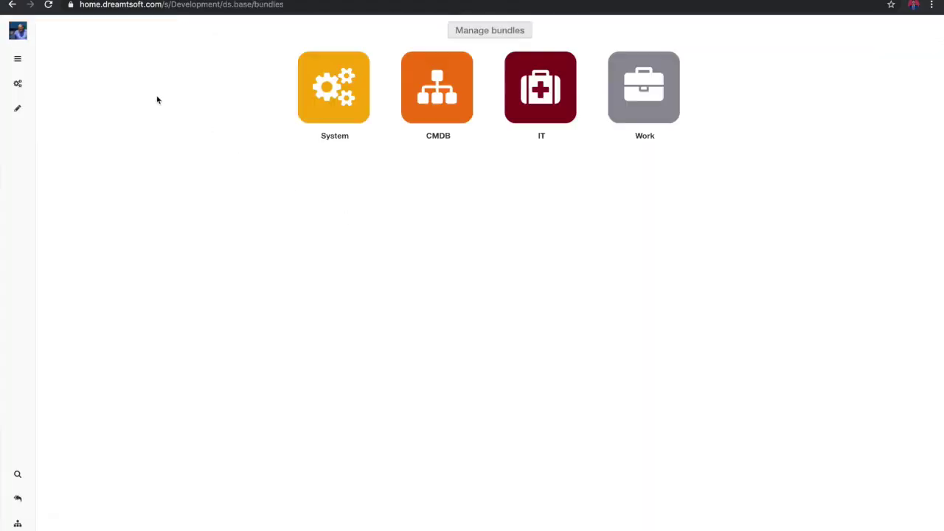
# Open the outbound IO queue from the System bundle and check the state of the newest email.send entry.
pyautogui.click(332, 90)
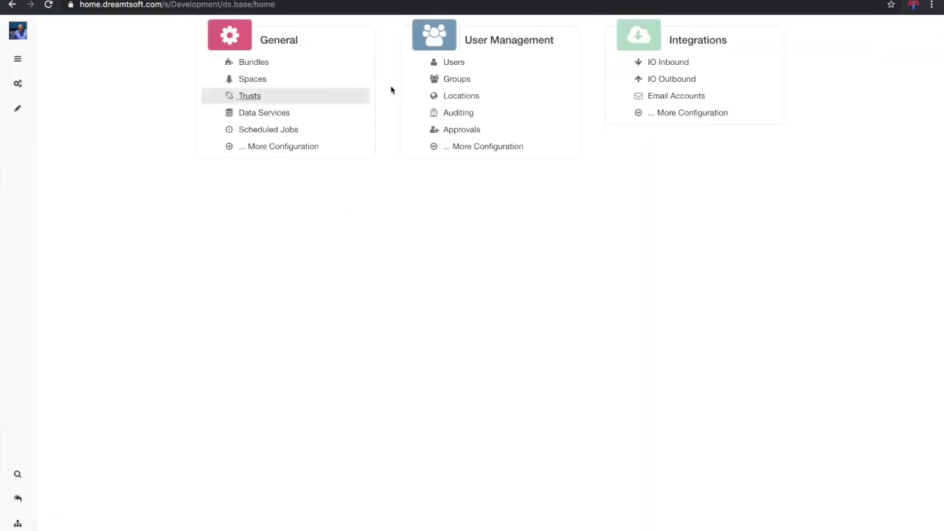
pyautogui.click(668, 81)
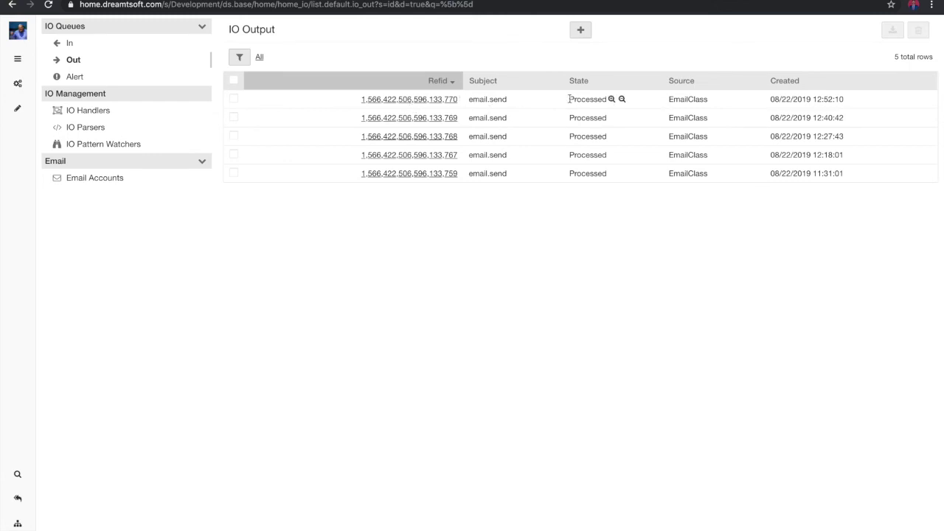
pyautogui.moveTo(569, 99); pyautogui.dragTo(604, 99)
pyautogui.click(593, 103)
# Open the newest email.send output record and examine its message contents.
pyautogui.click(444, 100)
pyautogui.scroll(-5, 473, 150)
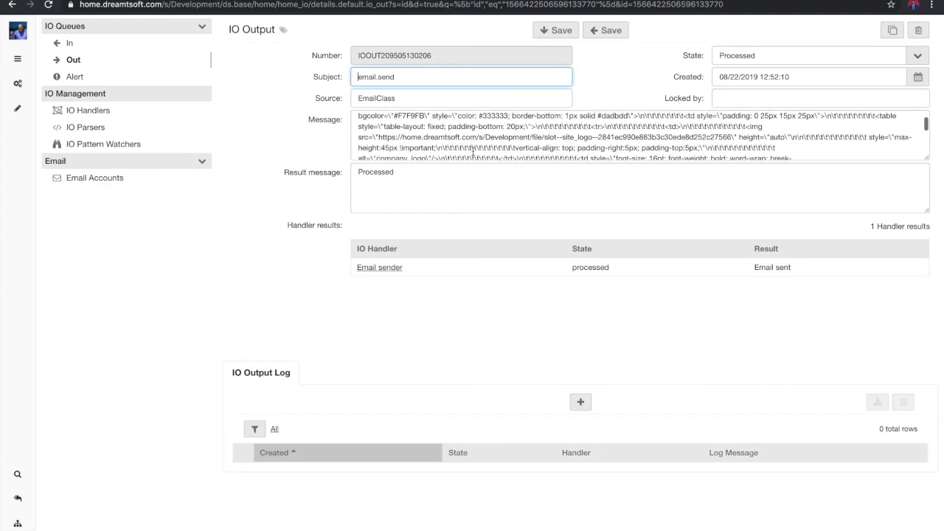
pyautogui.scroll(5, 472, 150)
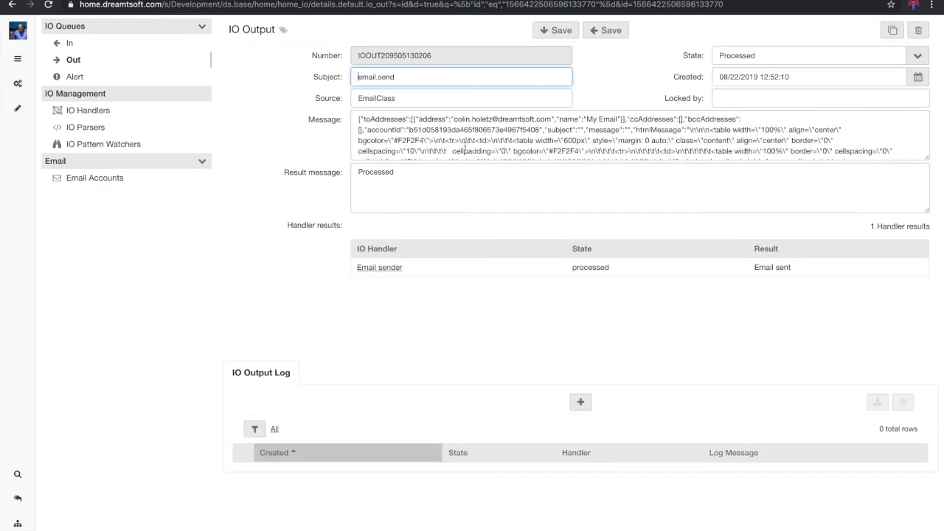